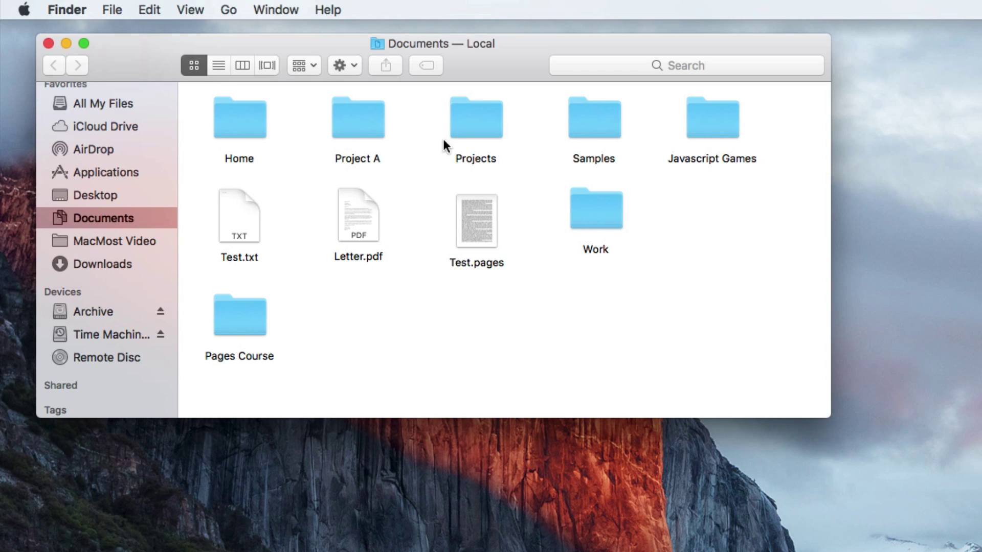
Step: Tag the Project A folder red, then remove the red tag again
{"action": "left_click", "coordinate": [346, 123]}
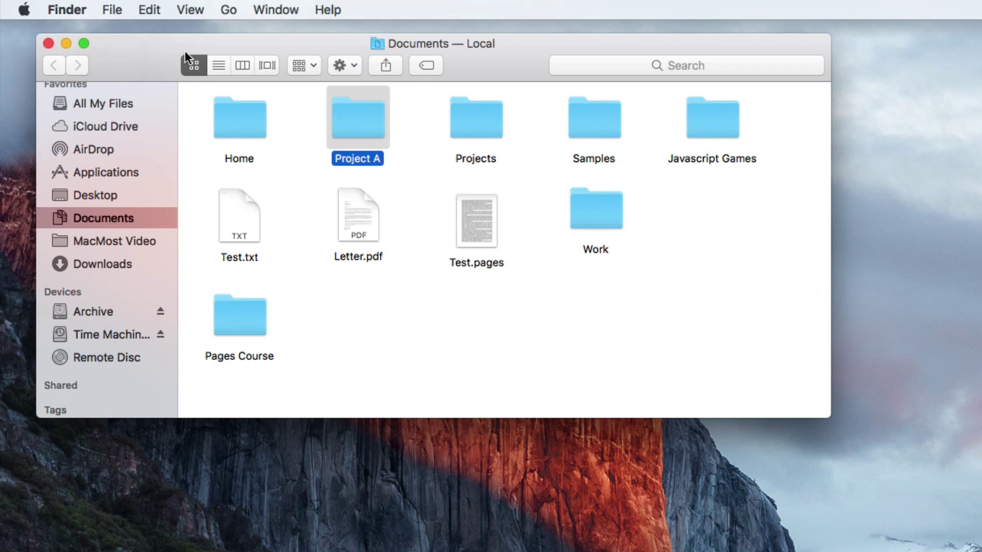
{"action": "right_click", "coordinate": [363, 124]}
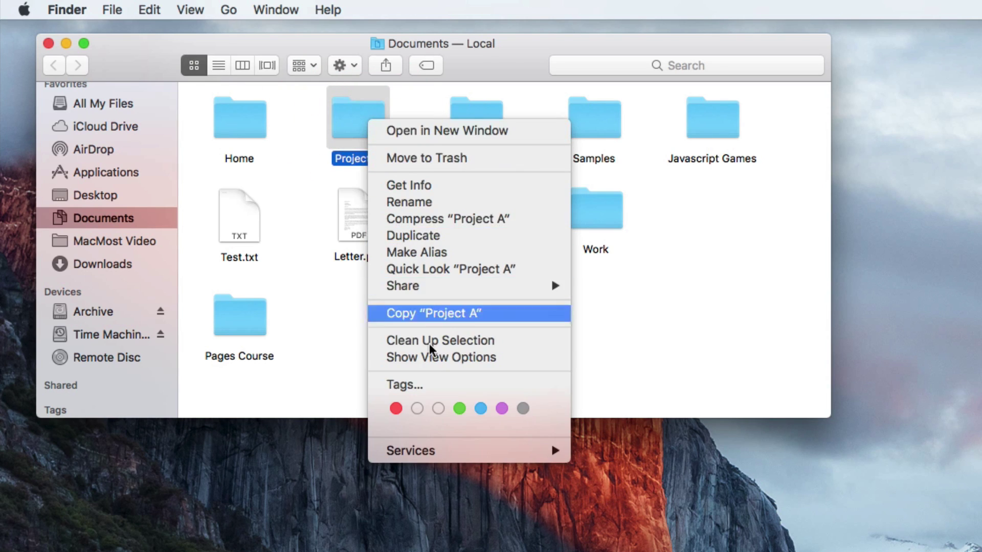
{"action": "left_click", "coordinate": [396, 407]}
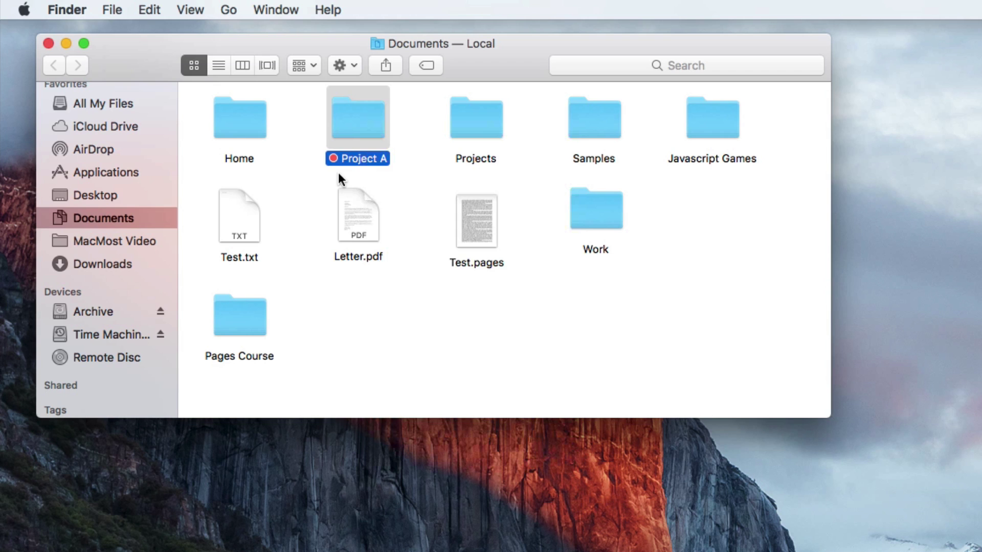
{"action": "right_click", "coordinate": [354, 112]}
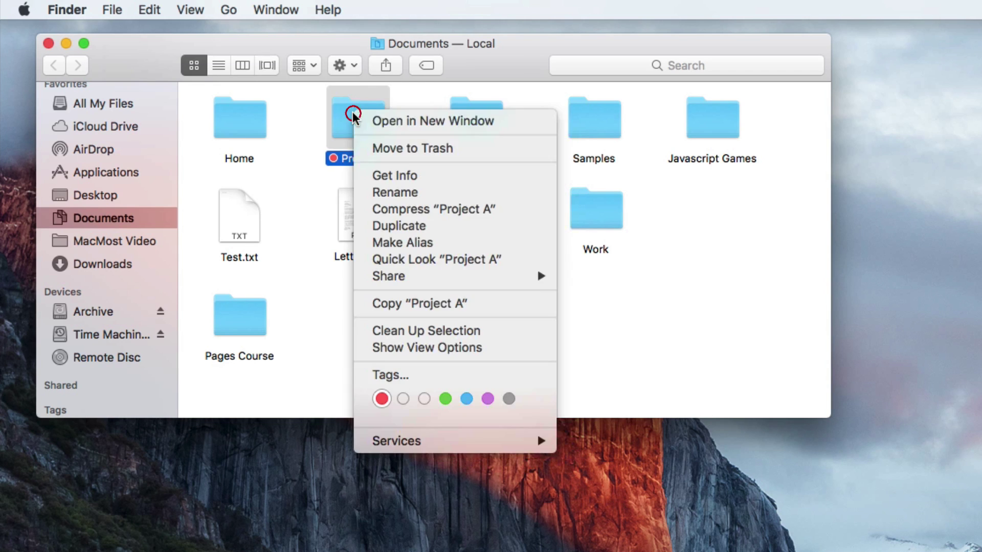
{"action": "left_click", "coordinate": [380, 400]}
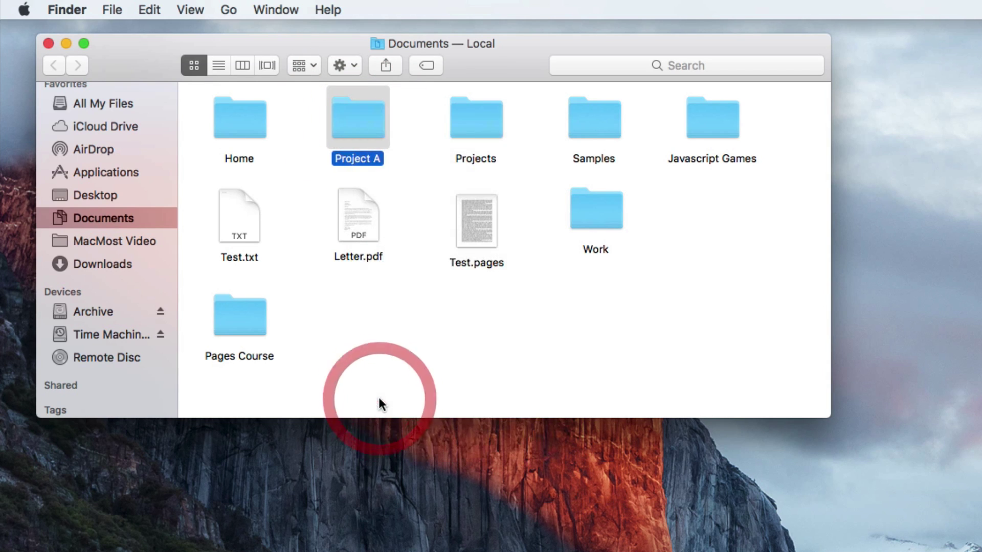
Step: Insert the fire emoji at the start of the Project A folder name
{"action": "left_click", "coordinate": [347, 160]}
{"action": "key", "text": "Right"}
{"action": "key", "text": "Left"}
{"action": "key", "text": "Left"}
{"action": "key", "text": "Left"}
{"action": "key", "text": "Left"}
{"action": "key", "text": "Left"}
{"action": "key", "text": "Left"}
{"action": "key", "text": "Left"}
{"action": "key", "text": "Left"}
{"action": "key", "text": "Left"}
{"action": "key", "text": "ctrl+super+space"}
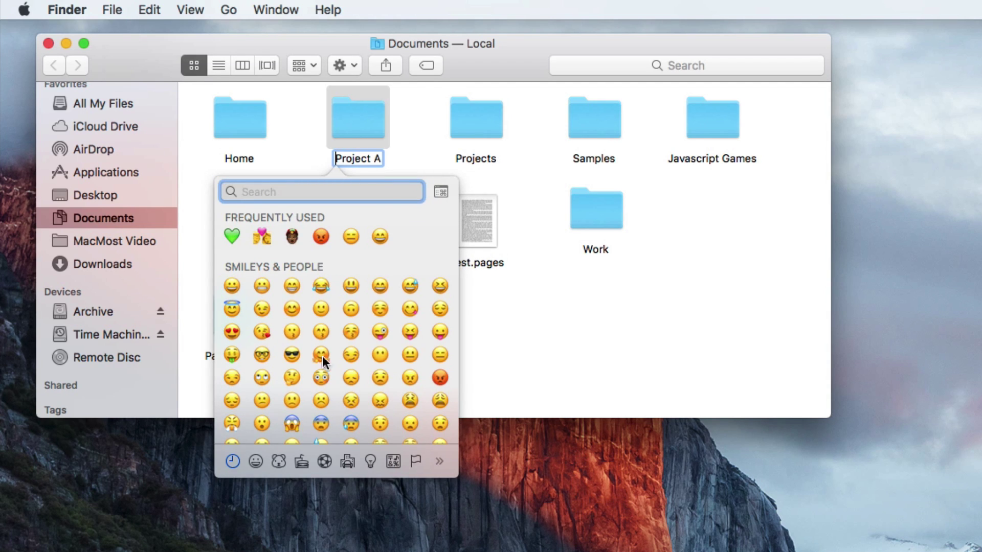
{"action": "scroll", "coordinate": [336, 360], "scroll_direction": "down", "scroll_amount": 5}
{"action": "scroll", "coordinate": [337, 360], "scroll_direction": "up", "scroll_amount": 5}
{"action": "scroll", "coordinate": [337, 360], "scroll_direction": "down", "scroll_amount": 5}
{"action": "scroll", "coordinate": [337, 360], "scroll_direction": "down", "scroll_amount": 10}
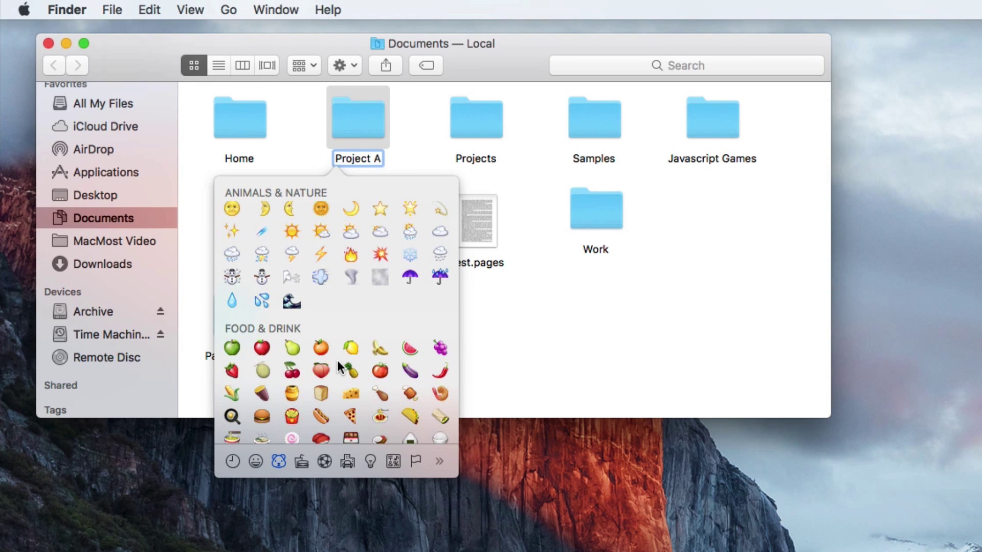
{"action": "left_click", "coordinate": [349, 255]}
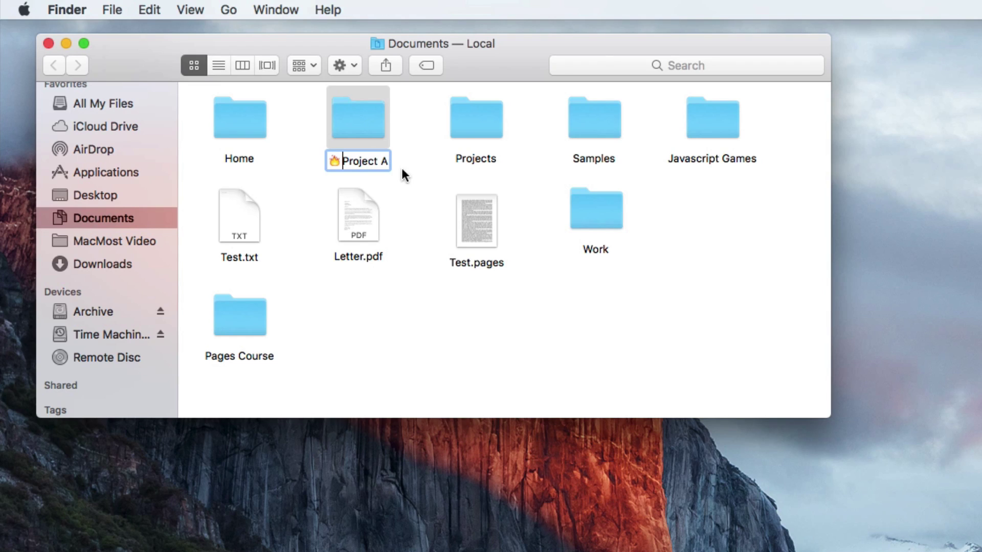
{"action": "left_click", "coordinate": [411, 174]}
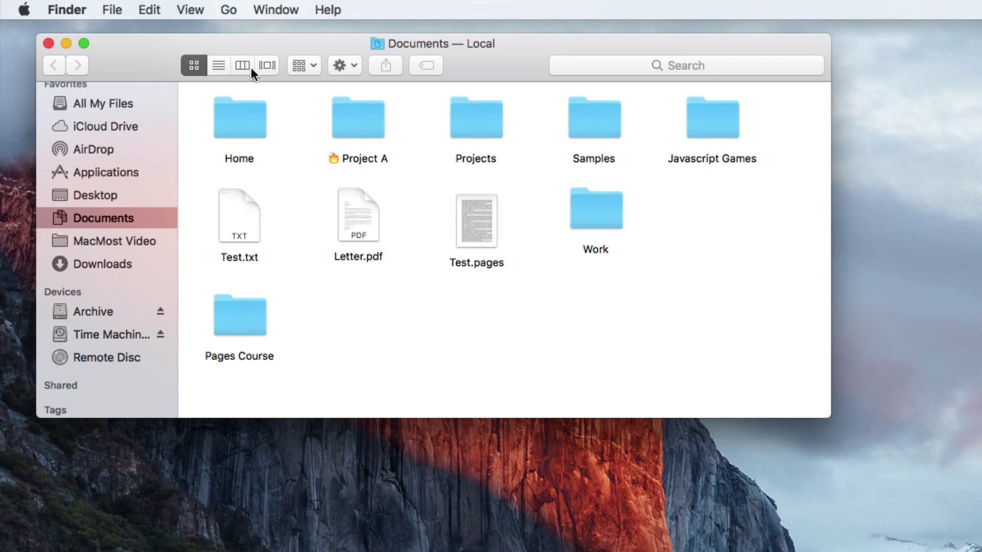
{"action": "left_click", "coordinate": [219, 65]}
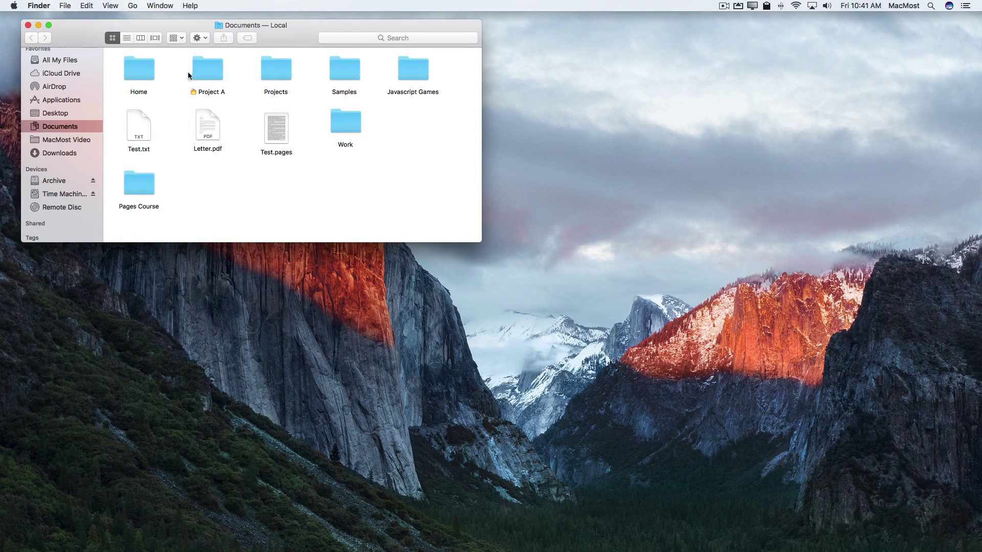
Step: Open Get Info for Project A and select the folder icon at the window's top
{"action": "left_click", "coordinate": [210, 71]}
{"action": "key", "text": "super+i"}
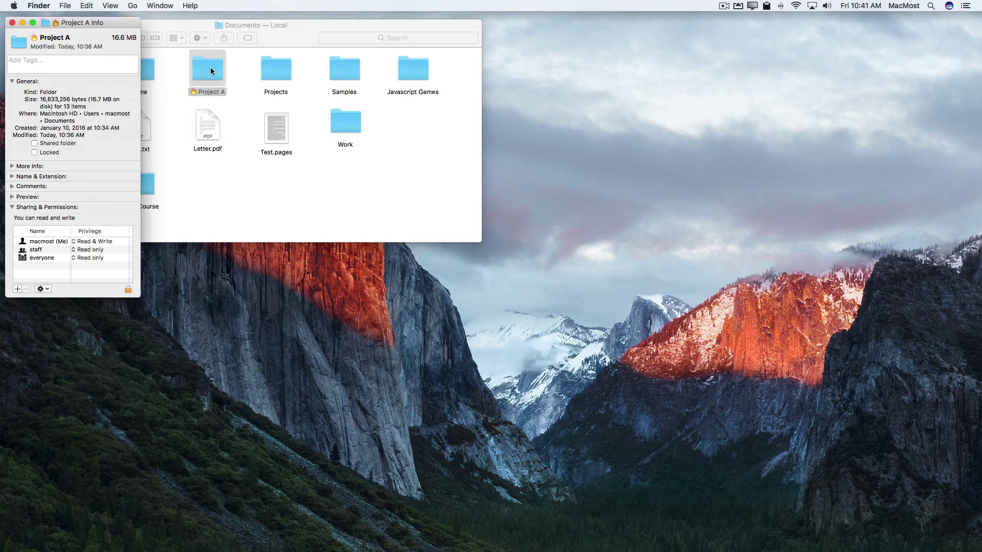
{"action": "left_click", "coordinate": [19, 42]}
{"action": "mouse_move", "coordinate": [518, 539]}
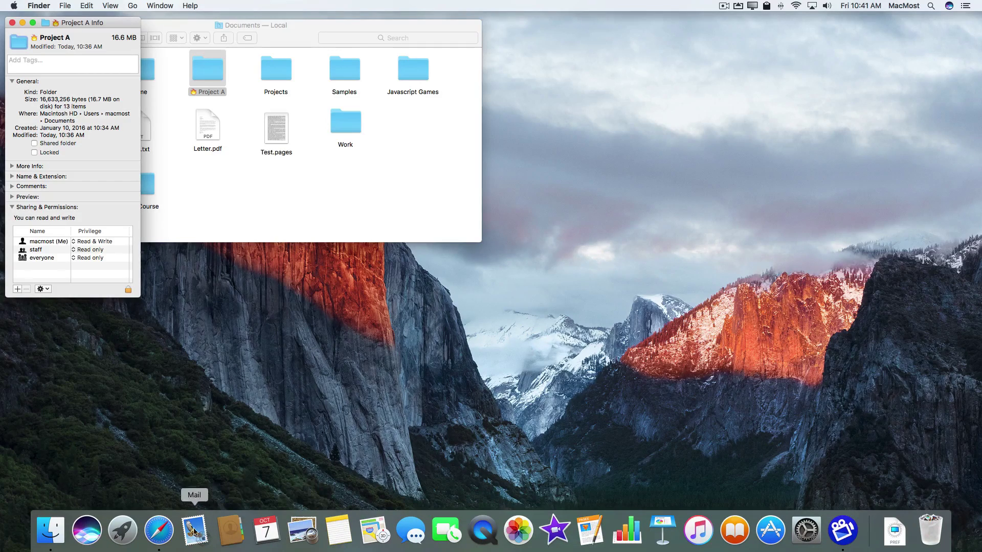
Step: Open the Aqua X iconset page on IconArchive in Safari
{"action": "left_click", "coordinate": [160, 531]}
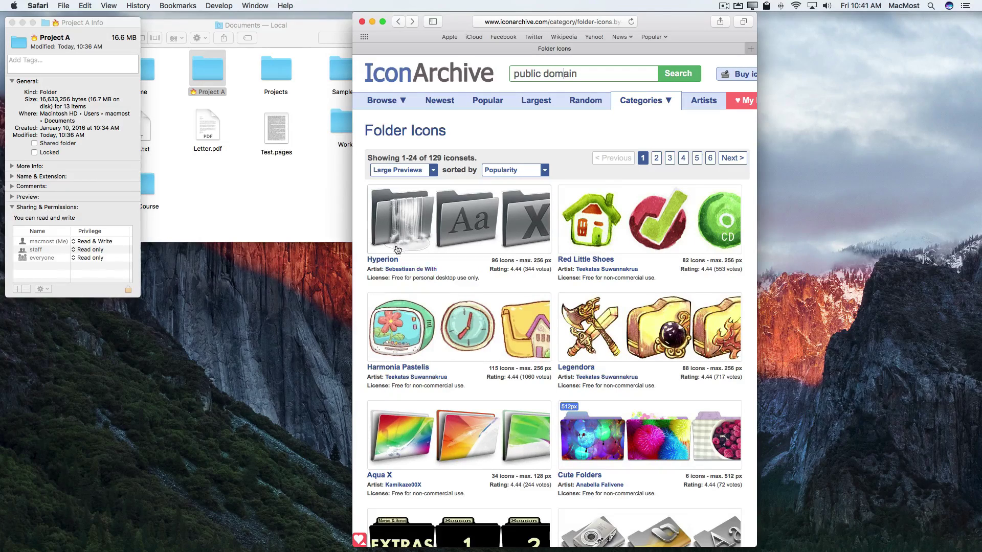
{"action": "left_click", "coordinate": [412, 445]}
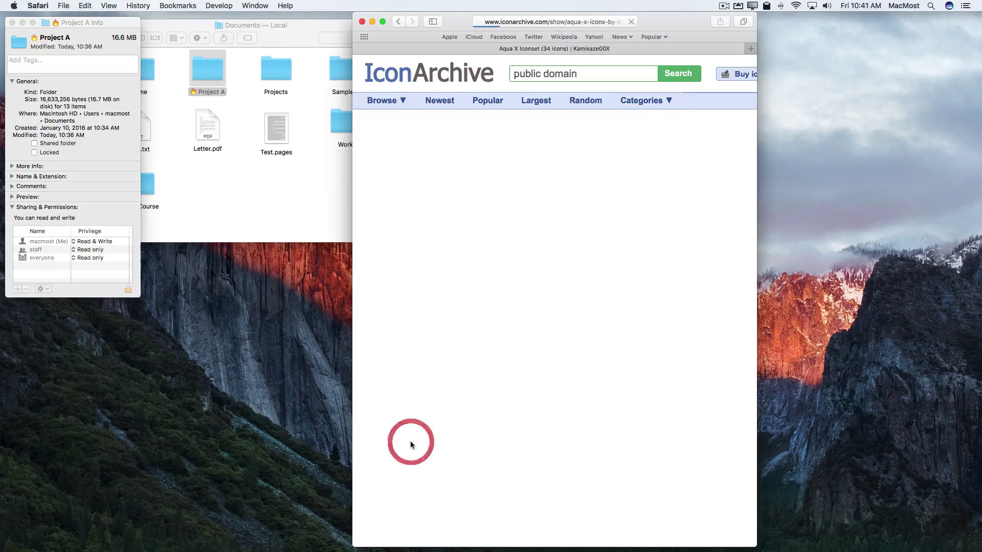
{"action": "scroll", "coordinate": [490, 433], "scroll_direction": "down", "scroll_amount": 3}
{"action": "scroll", "coordinate": [489, 433], "scroll_direction": "down", "scroll_amount": 5}
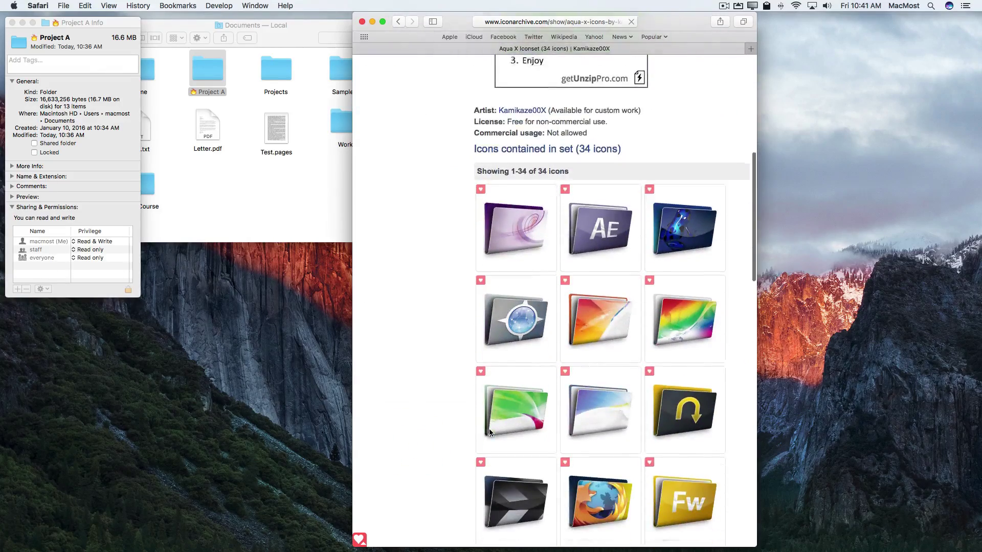
{"action": "scroll", "coordinate": [489, 434], "scroll_direction": "up", "scroll_amount": 7}
{"action": "scroll", "coordinate": [490, 434], "scroll_direction": "up", "scroll_amount": 2}
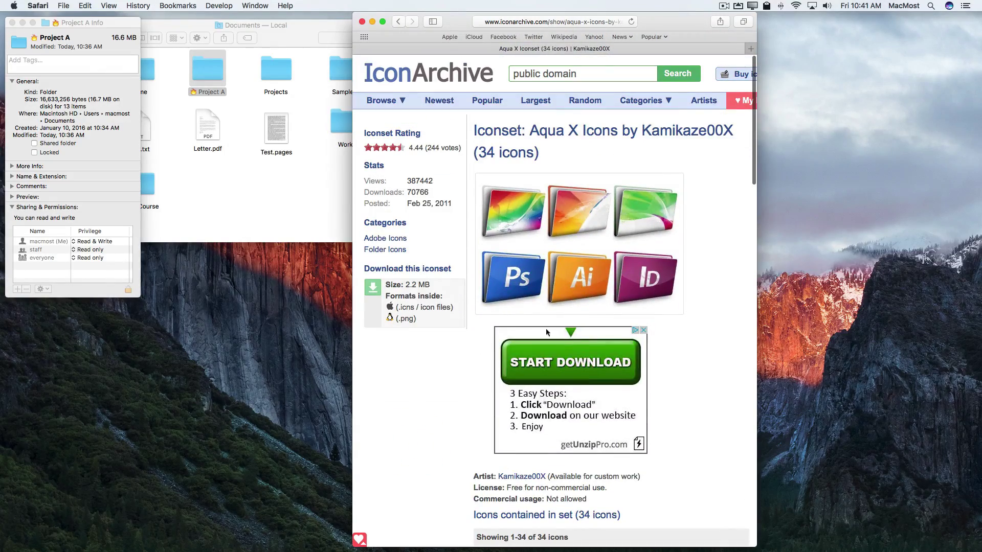
{"action": "scroll", "coordinate": [537, 327], "scroll_direction": "down", "scroll_amount": 7}
{"action": "scroll", "coordinate": [536, 327], "scroll_direction": "down", "scroll_amount": 3}
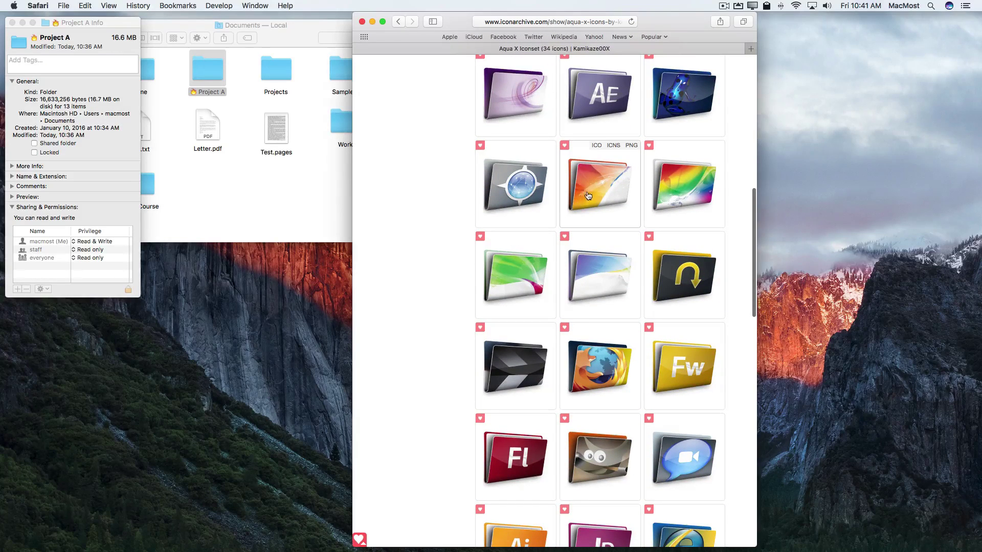
Step: Open the rainbow CS3 Master Collection icon page and copy its image
{"action": "left_click", "coordinate": [684, 189]}
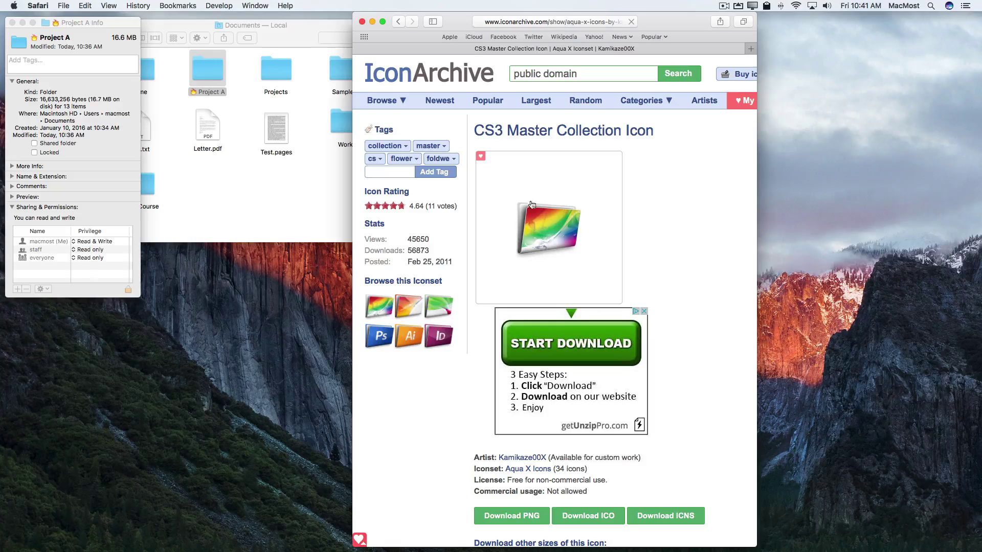
{"action": "mouse_move", "coordinate": [539, 225]}
{"action": "left_mouse_down"}
{"action": "mouse_move", "coordinate": [548, 235]}
{"action": "mouse_move", "coordinate": [882, 198]}
{"action": "mouse_move", "coordinate": [544, 228]}
{"action": "left_mouse_up"}
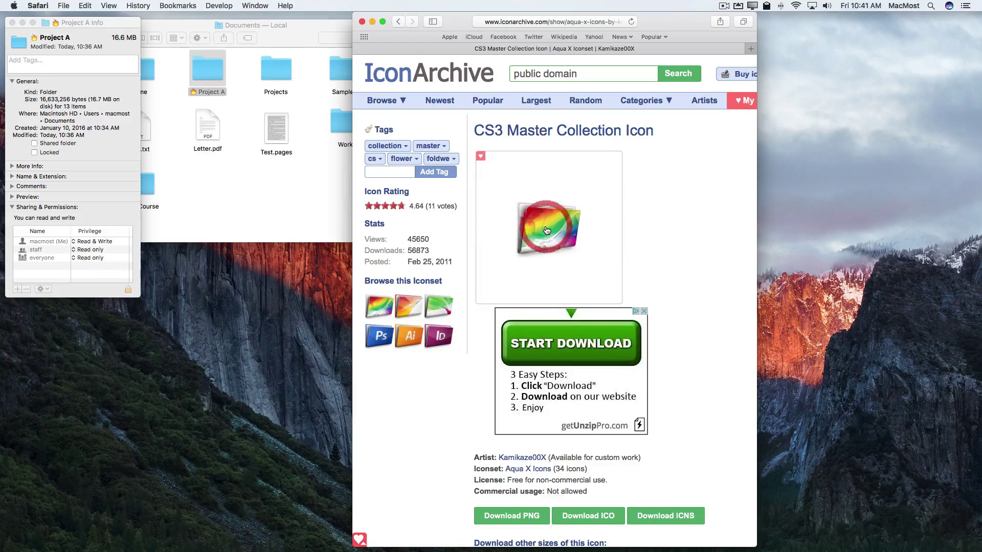
{"action": "right_click", "coordinate": [546, 225]}
{"action": "left_click", "coordinate": [588, 398]}
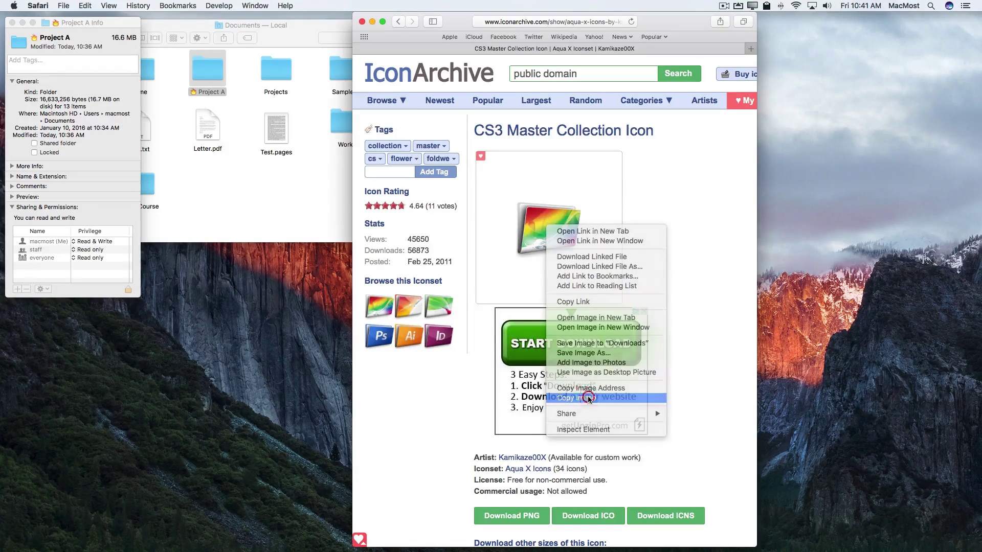
Step: Paste the rainbow image as Project A's icon, then close the Info window
{"action": "left_click", "coordinate": [99, 32]}
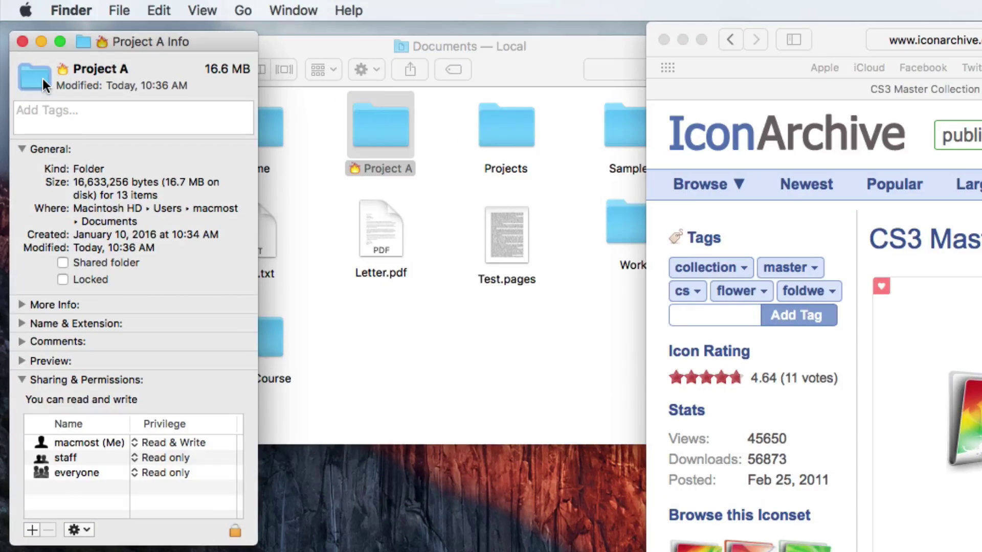
{"action": "key", "text": "super+v"}
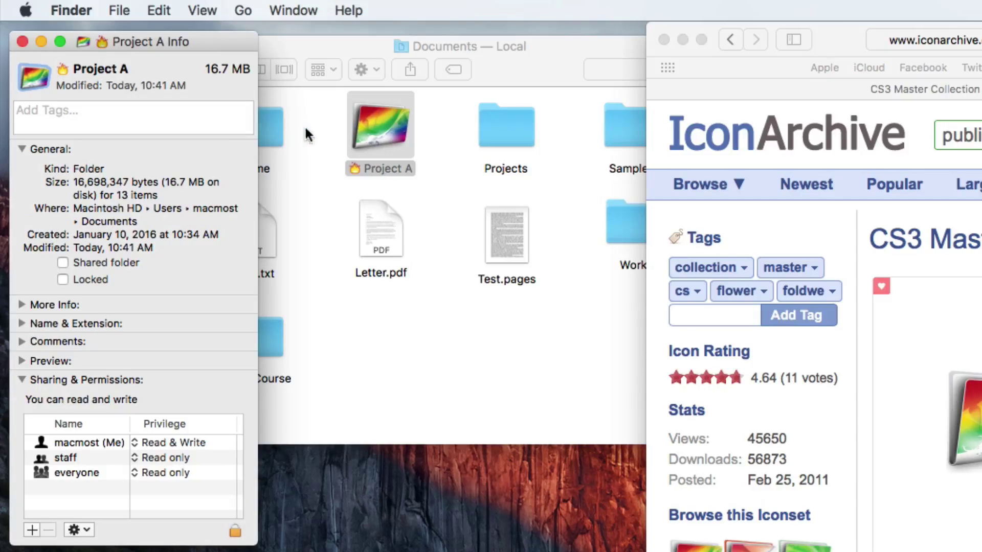
{"action": "left_click", "coordinate": [20, 42]}
{"action": "left_click", "coordinate": [309, 152]}
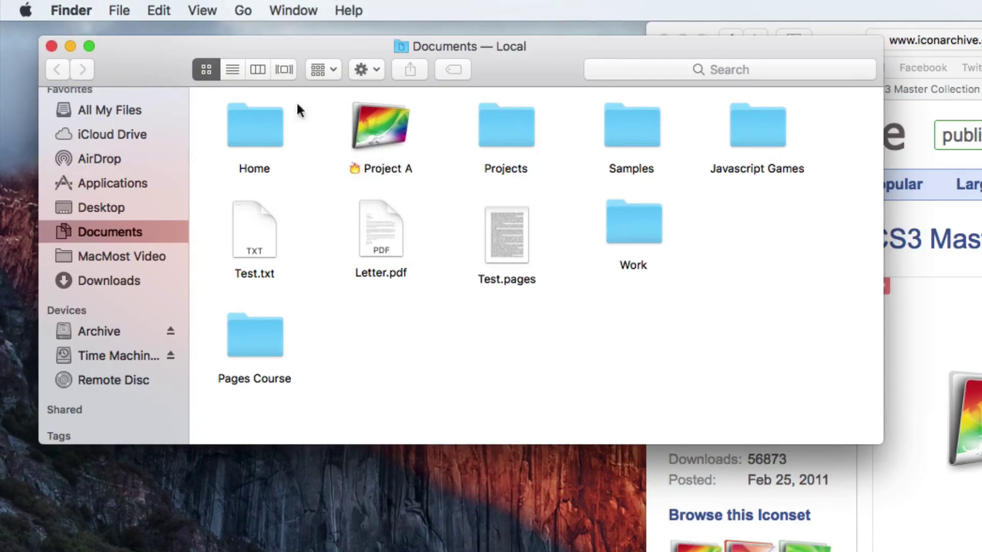
{"action": "left_click", "coordinate": [234, 70]}
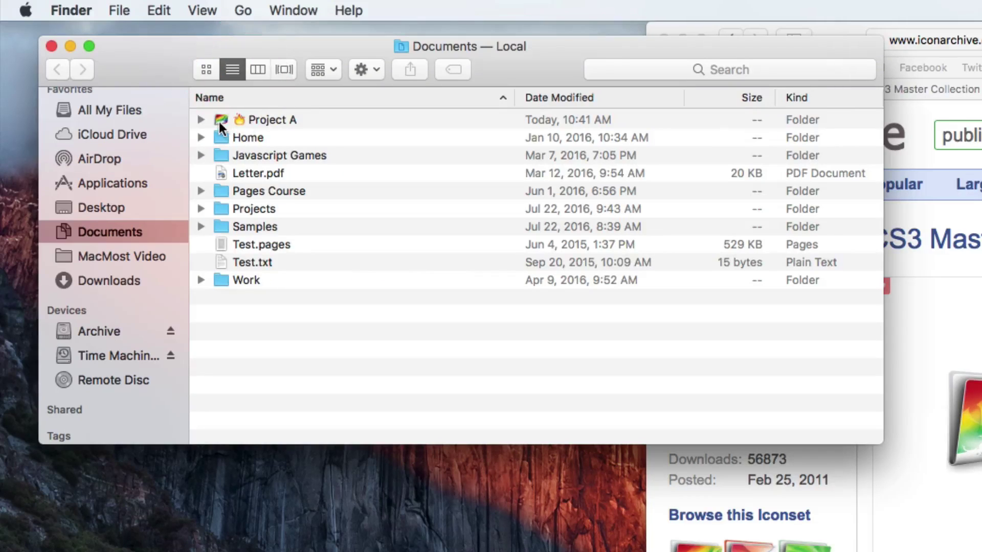
{"action": "left_click", "coordinate": [207, 71]}
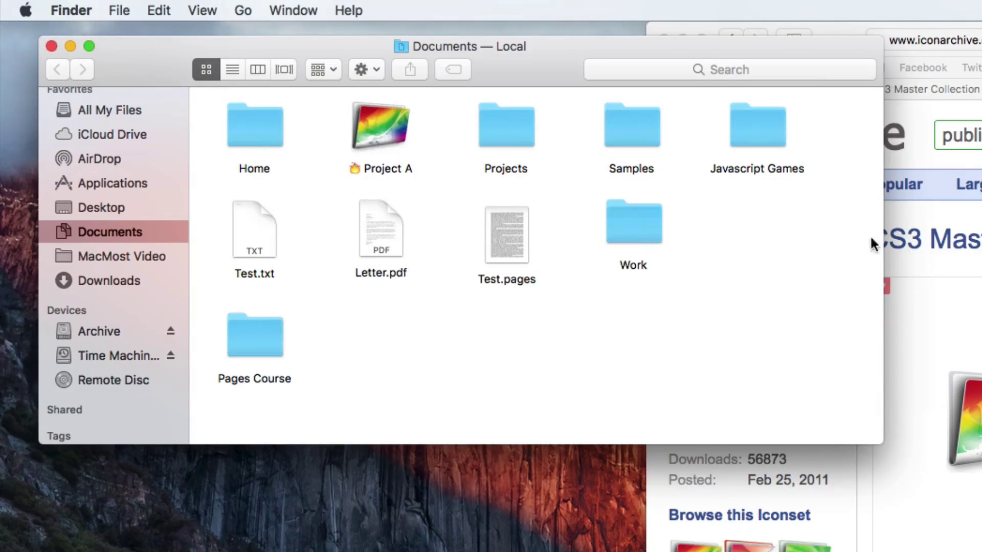